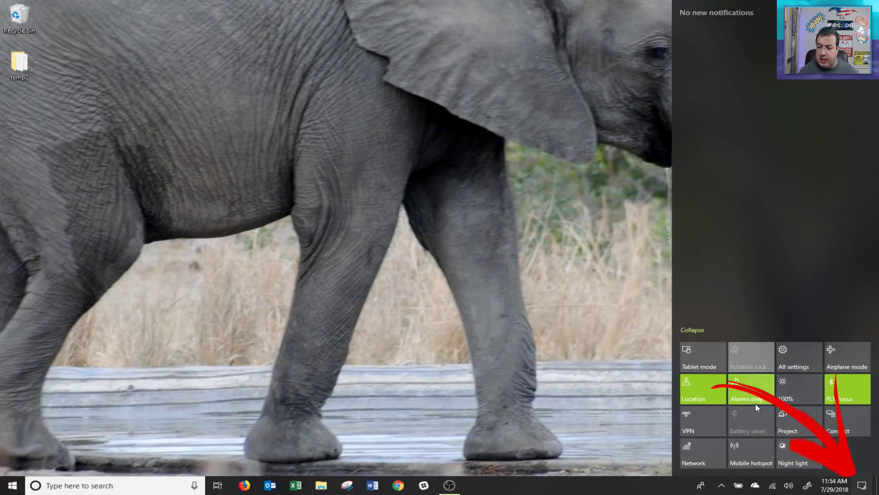
Step: Try Focus assist at Off, Priority only and Alarms only, leave it on Alarms only, and close Settings
{"action": "right_click", "coordinate": [755, 393]}
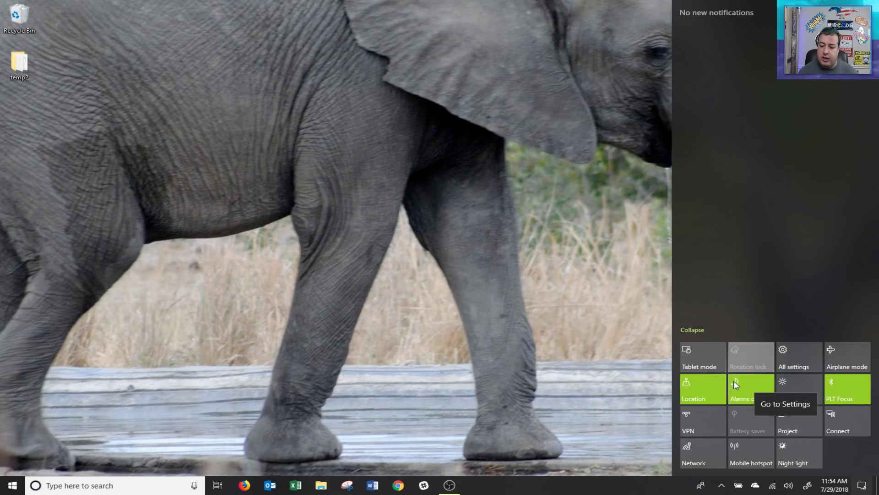
{"action": "left_click", "coordinate": [770, 404]}
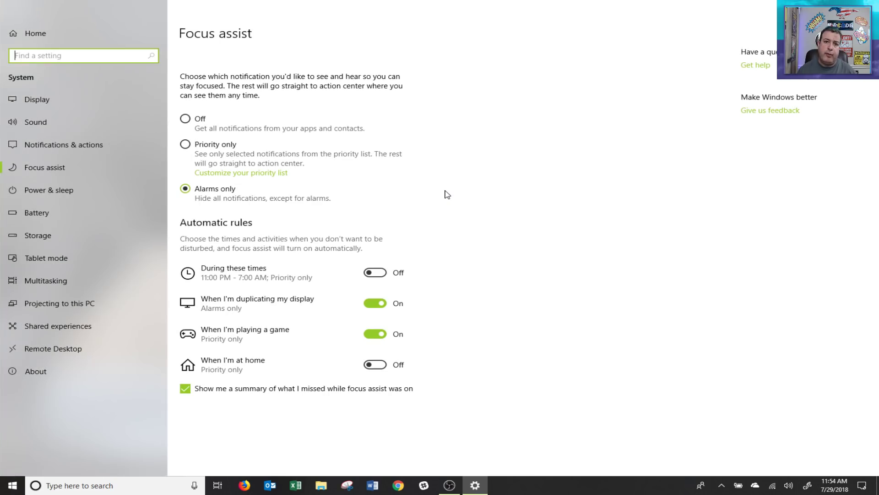
{"action": "left_click", "coordinate": [185, 119]}
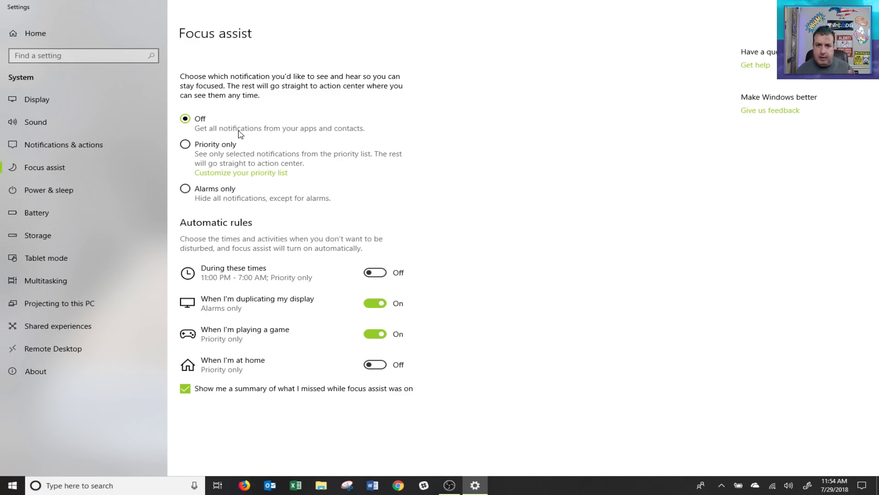
{"action": "left_click", "coordinate": [232, 147]}
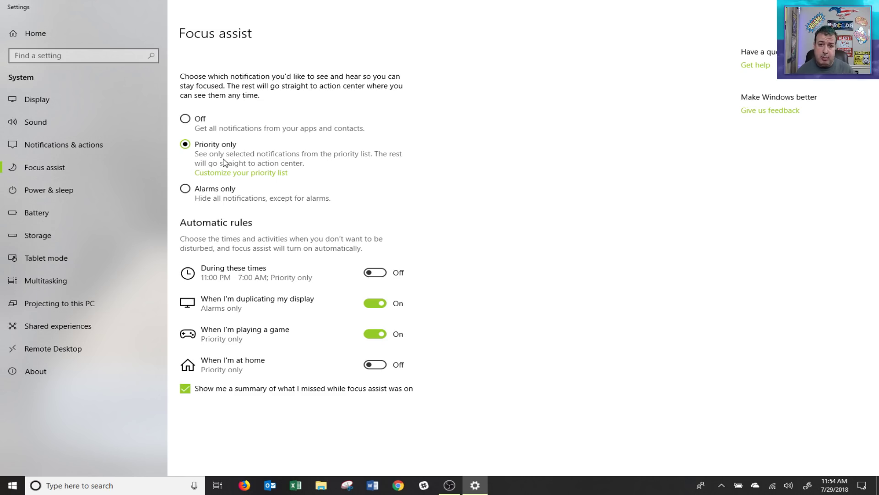
{"action": "left_click", "coordinate": [218, 191]}
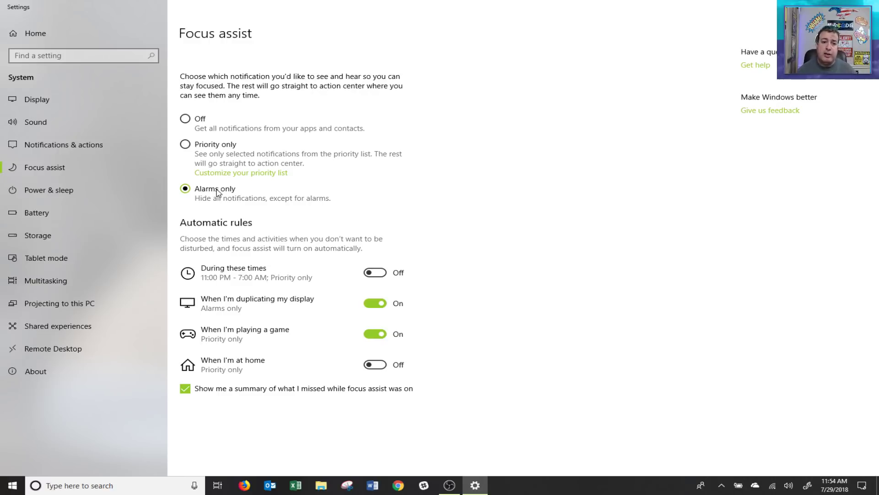
{"action": "left_click", "coordinate": [869, 6]}
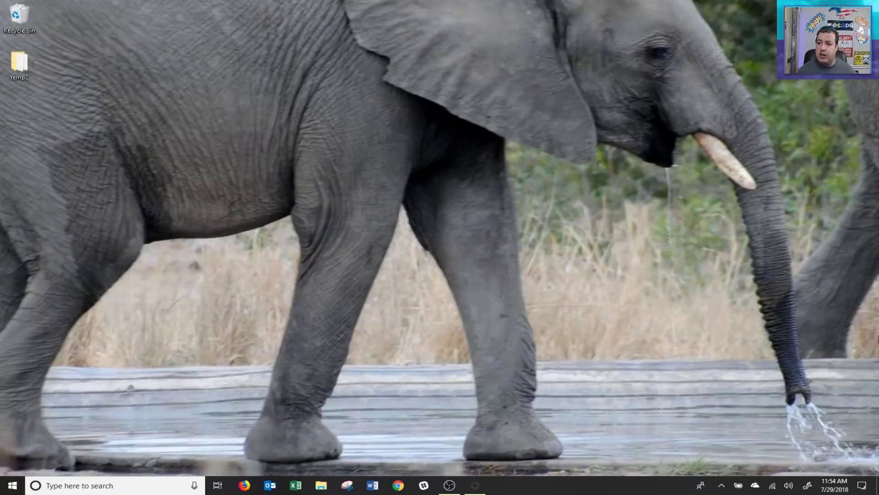
Step: Show the notification panel and cycle the Focus assist quick tile through its levels
{"action": "right_click", "coordinate": [863, 490]}
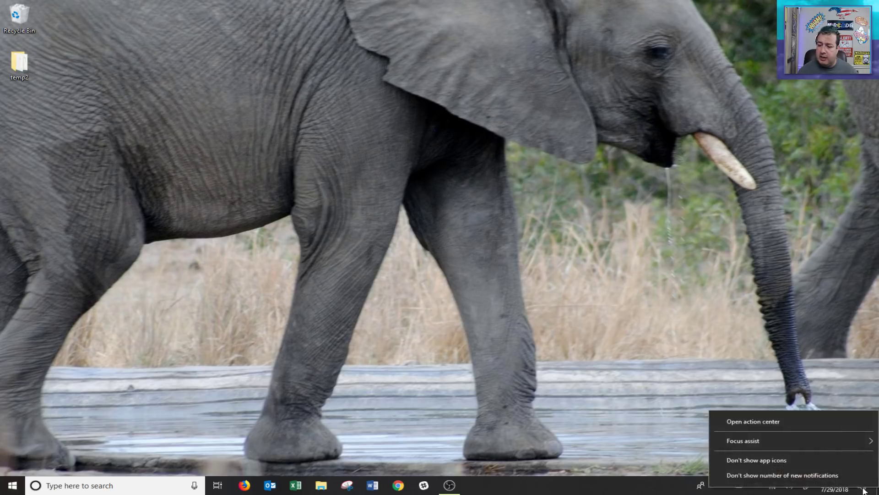
{"action": "left_click", "coordinate": [751, 419]}
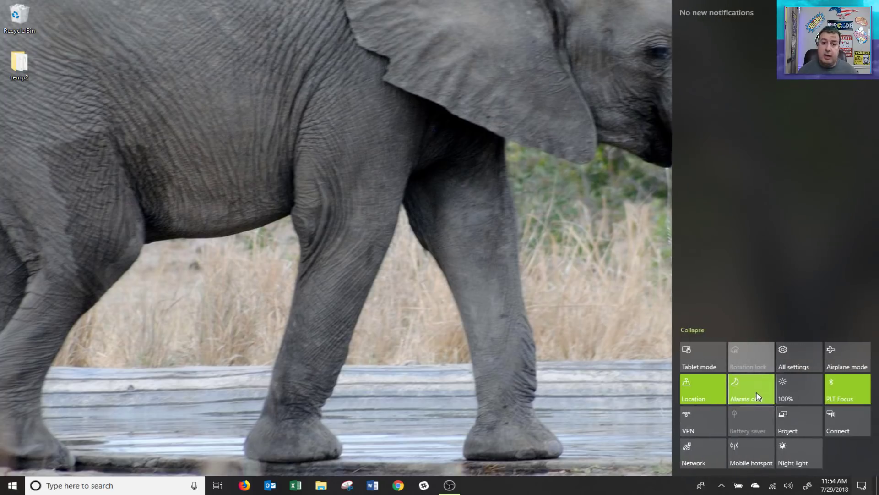
{"action": "left_click", "coordinate": [756, 394]}
{"action": "left_click", "coordinate": [757, 395]}
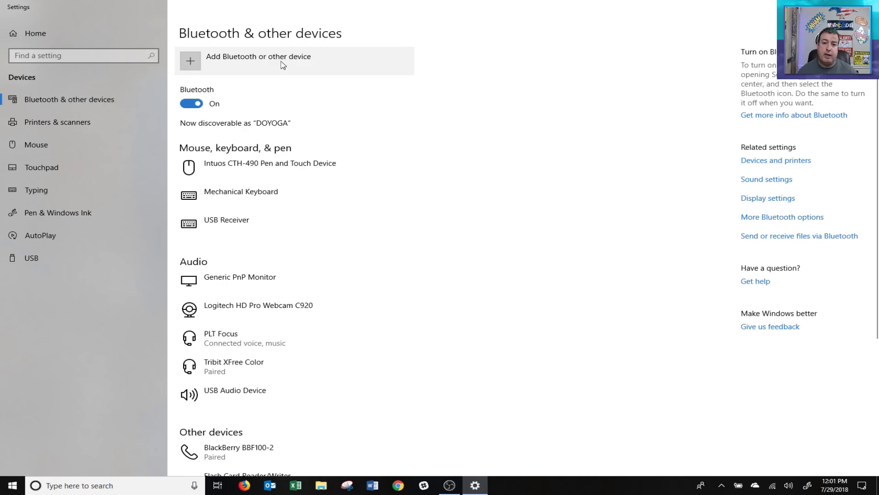
Step: Search Start for 'cortana', open Cortana & Search settings, and show Cortana across my devices
{"action": "scroll", "coordinate": [476, 275], "scroll_direction": "down", "scroll_amount": 3}
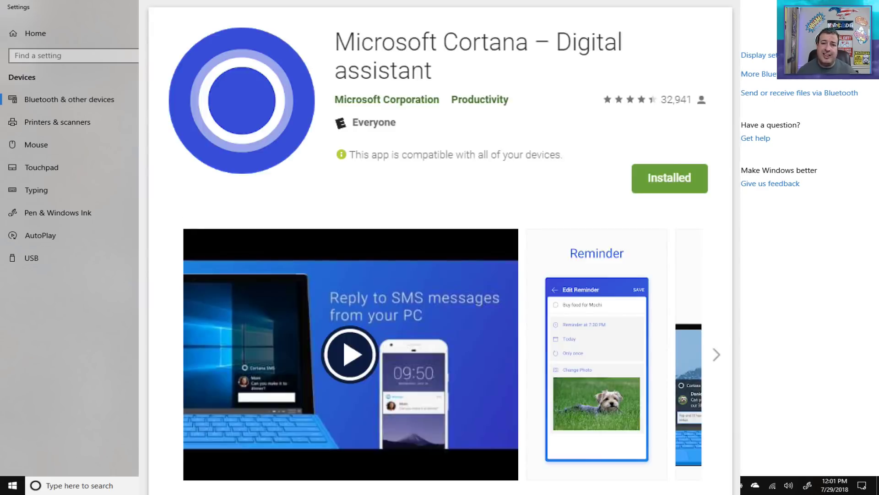
{"action": "key", "text": "super"}
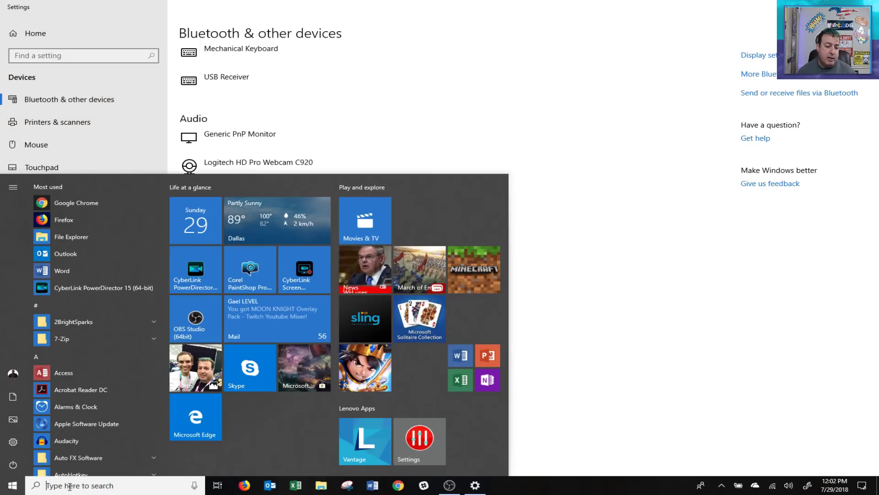
{"action": "right_click", "coordinate": [68, 487]}
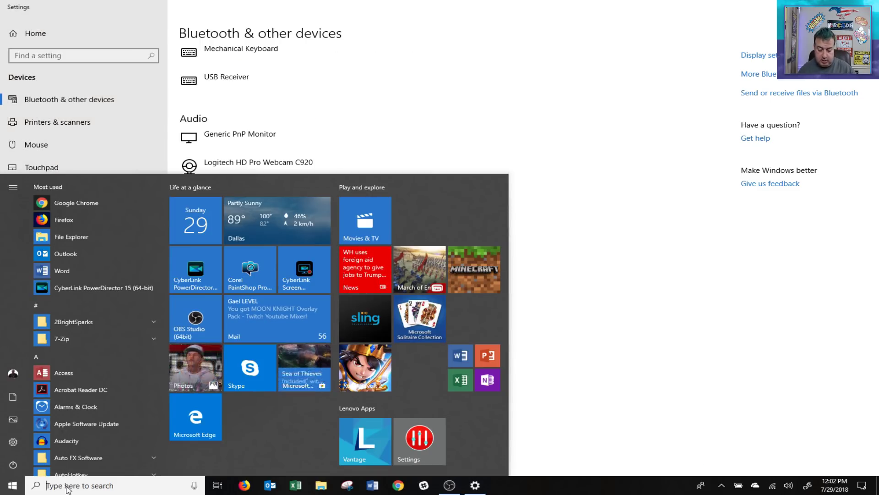
{"action": "type", "text": "or"}
{"action": "key", "text": "BackSpace"}
{"action": "type", "text": "cortana"}
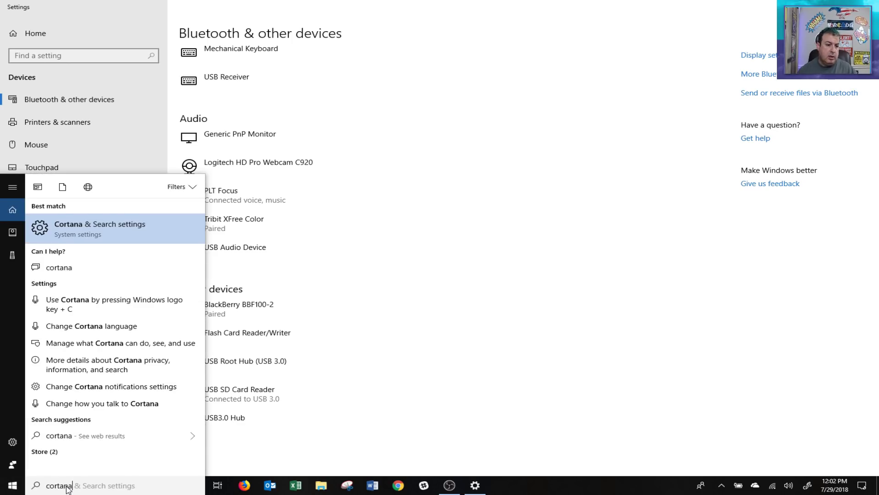
{"action": "left_click", "coordinate": [94, 236]}
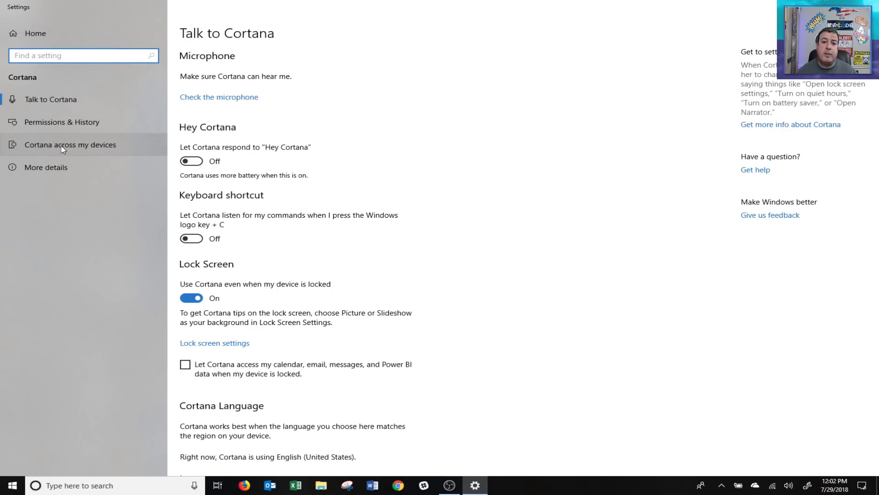
{"action": "left_click", "coordinate": [65, 149]}
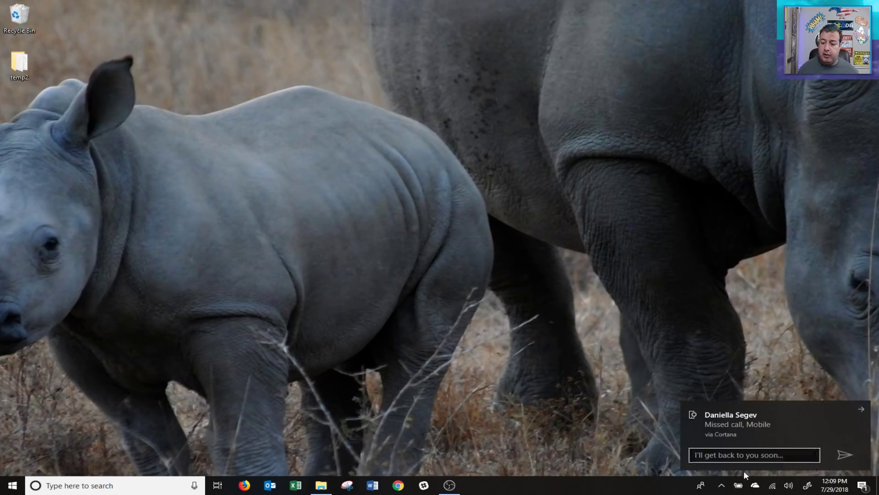
Step: Reply 'call you soon' to the missed-call notification, then start typing a WhatsApp reply
{"action": "left_click", "coordinate": [729, 455]}
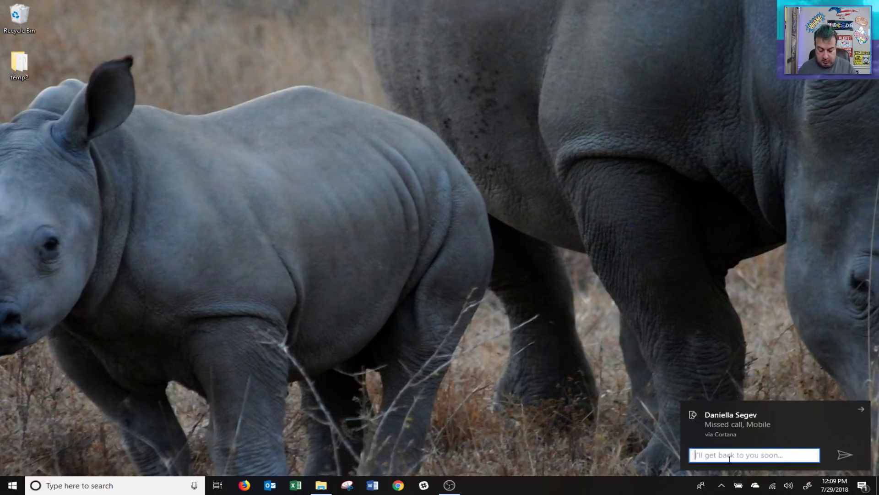
{"action": "type", "text": "call you soon"}
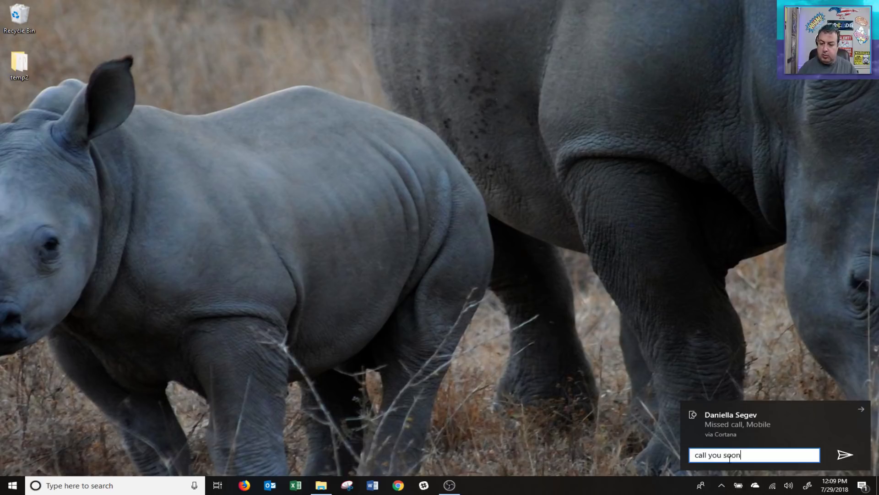
{"action": "left_click", "coordinate": [537, 297]}
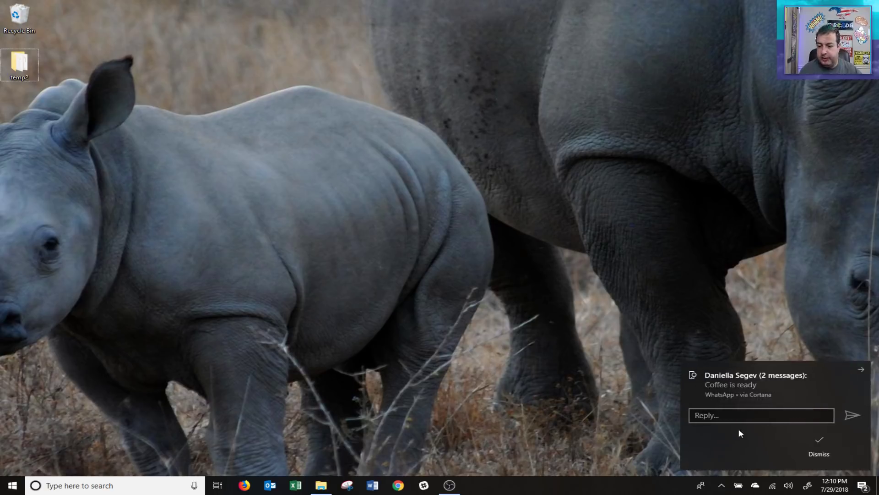
{"action": "left_click", "coordinate": [737, 416]}
{"action": "type", "text": "sdffkjasdlfkja"}
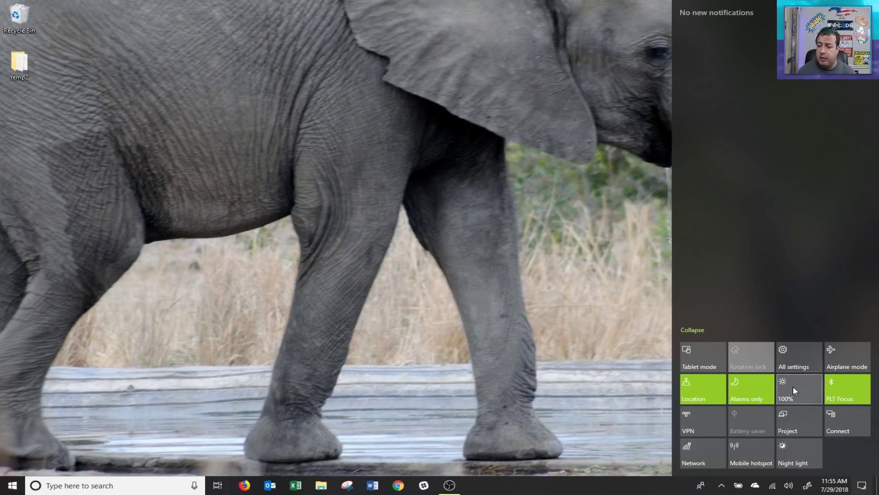
Step: Go to Display settings from the brightness tile and continue to the Night light settings
{"action": "right_click", "coordinate": [793, 386]}
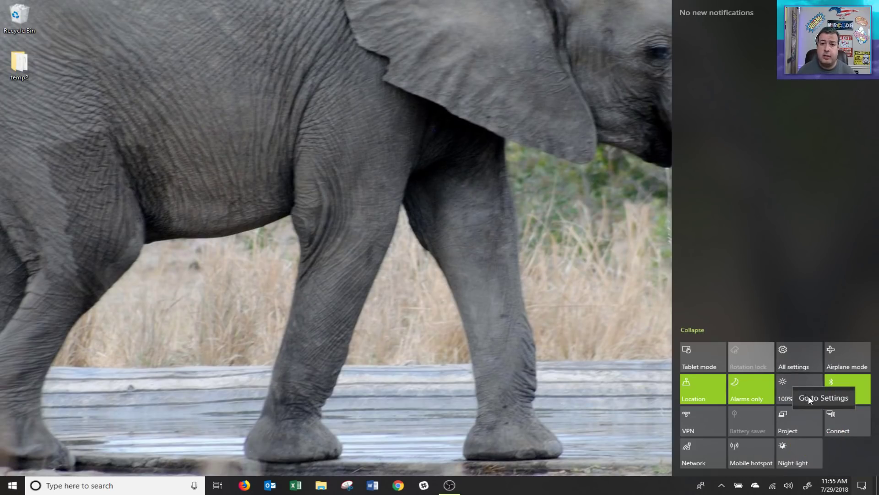
{"action": "left_click", "coordinate": [809, 398]}
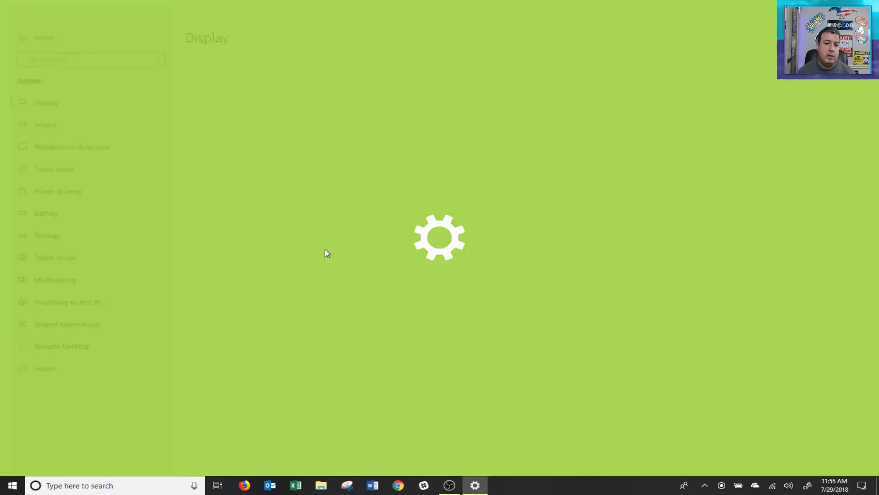
{"action": "scroll", "coordinate": [338, 294], "scroll_direction": "down", "scroll_amount": 2}
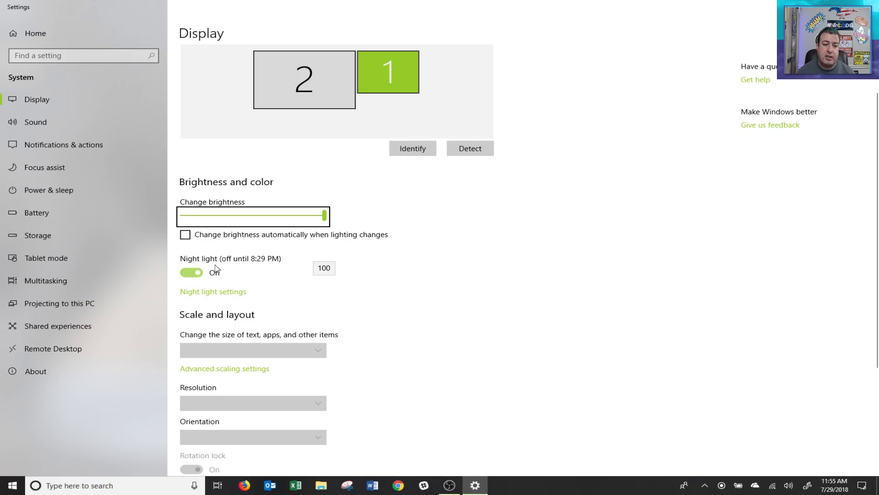
{"action": "left_click", "coordinate": [218, 292]}
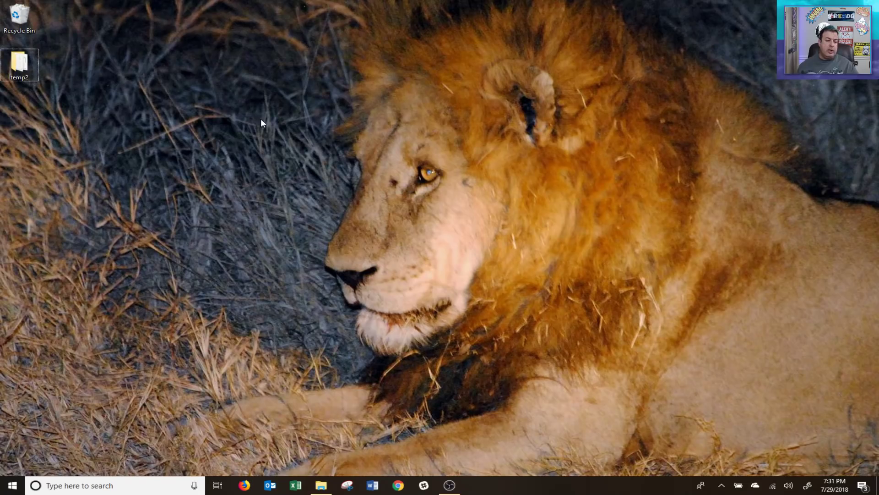
Step: Find and launch Steps Recorder, start recording, and move its window to the top right
{"action": "left_click", "coordinate": [93, 482]}
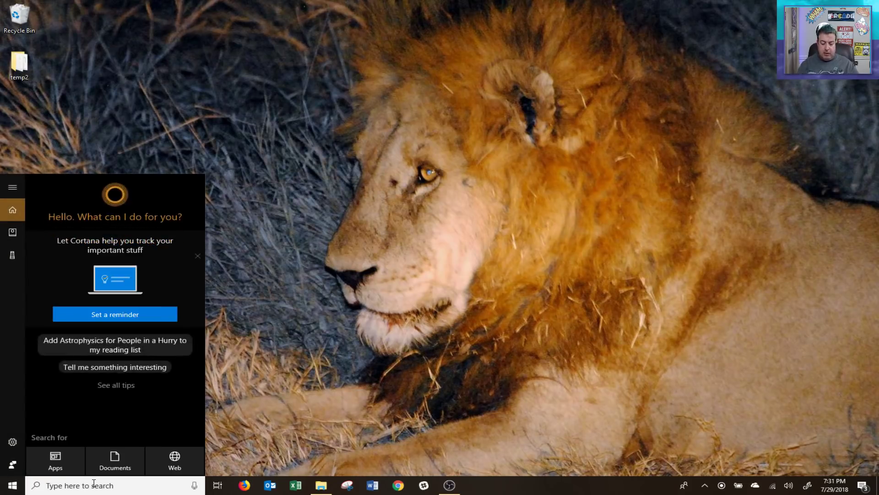
{"action": "type", "text": "step "}
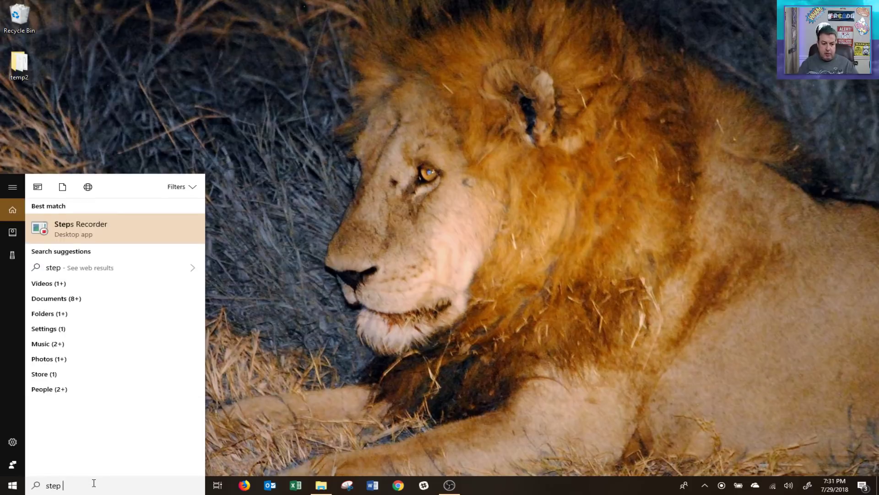
{"action": "type", "text": "recorder"}
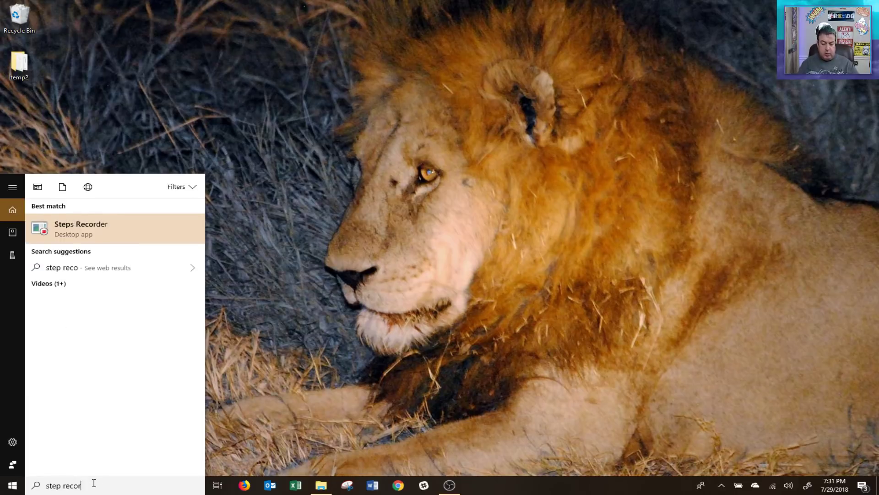
{"action": "left_click", "coordinate": [90, 233]}
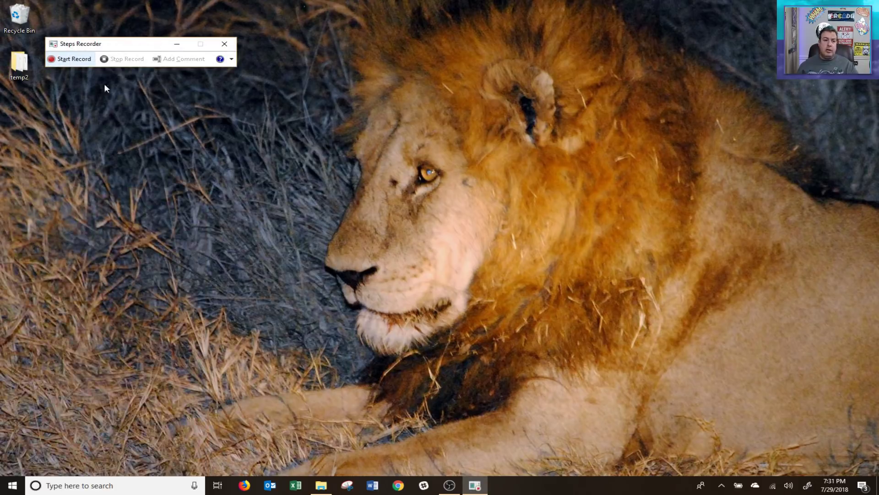
{"action": "left_click", "coordinate": [75, 59]}
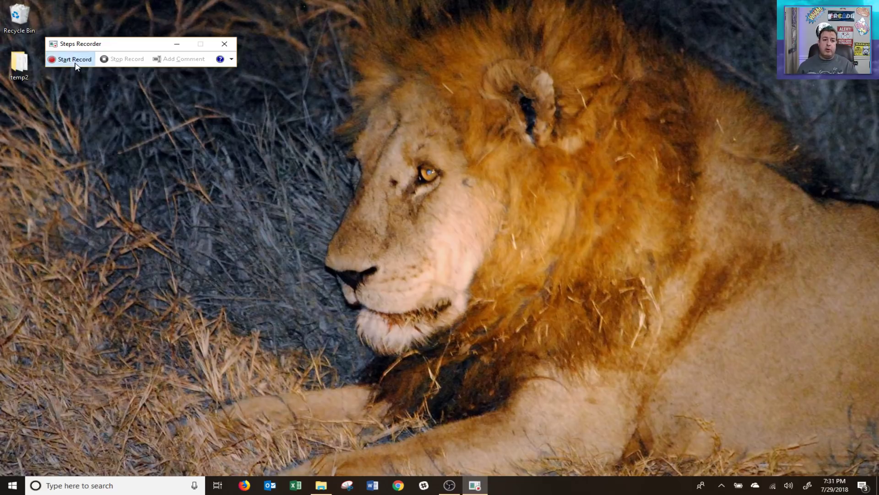
{"action": "left_click_drag", "start_coordinate": [139, 46], "coordinate": [709, 46]}
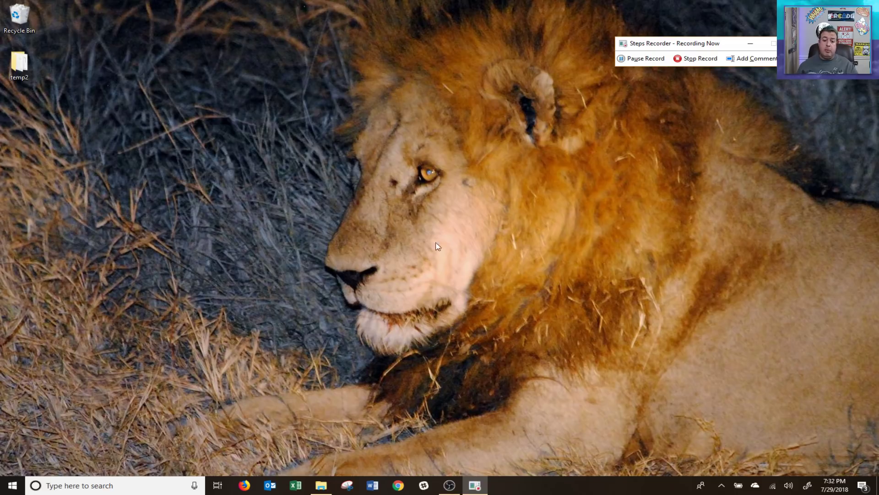
Step: Switch to Word and make the words 'bold this sentence' bold
{"action": "left_click", "coordinate": [371, 486]}
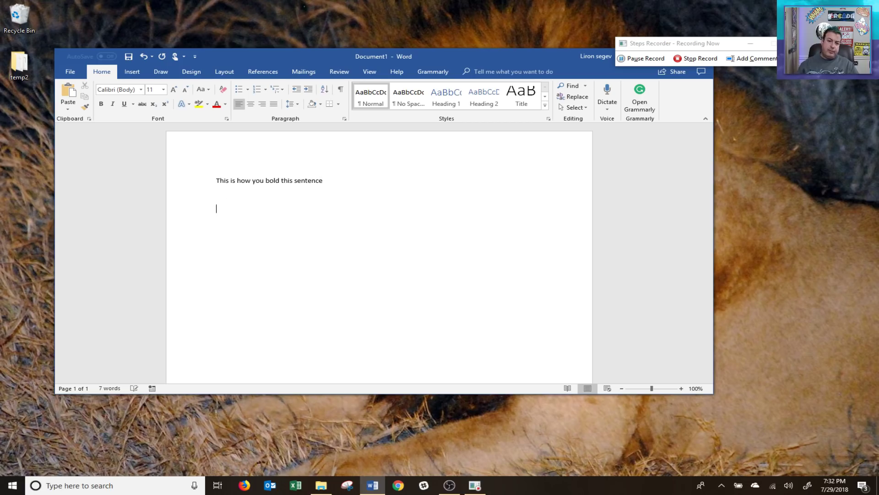
{"action": "left_click_drag", "start_coordinate": [267, 181], "coordinate": [323, 181]}
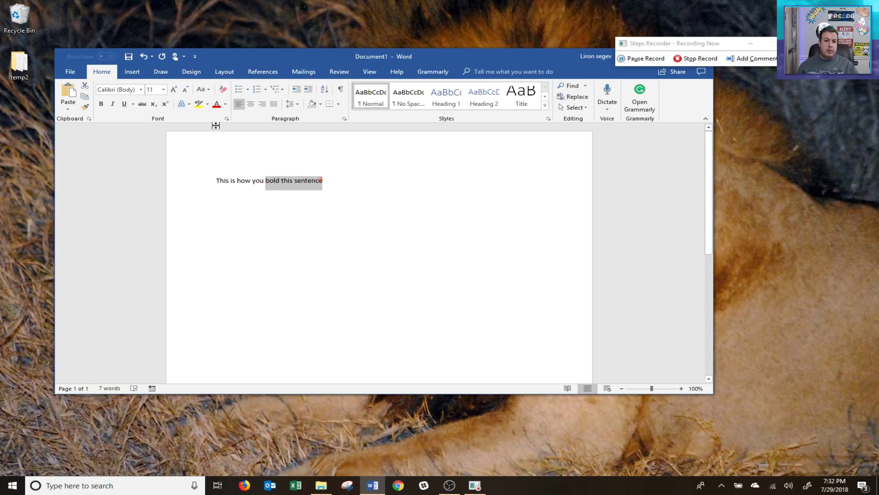
{"action": "left_click", "coordinate": [101, 104]}
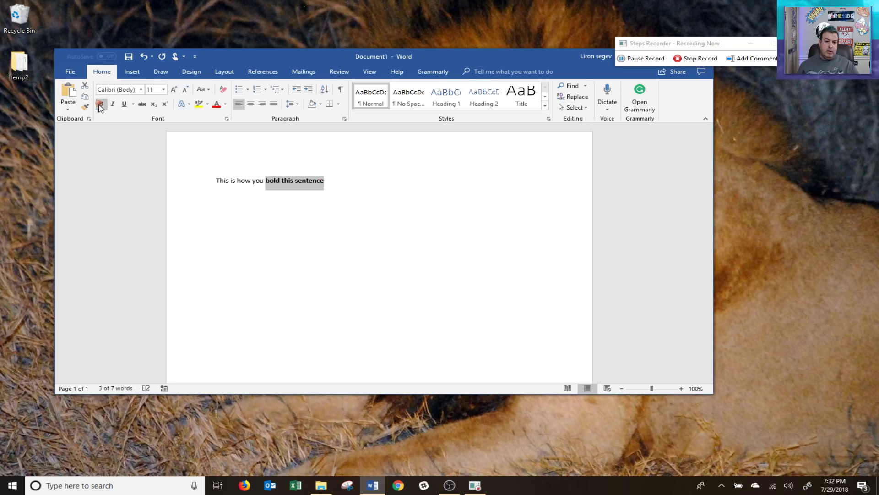
{"action": "left_click", "coordinate": [252, 214]}
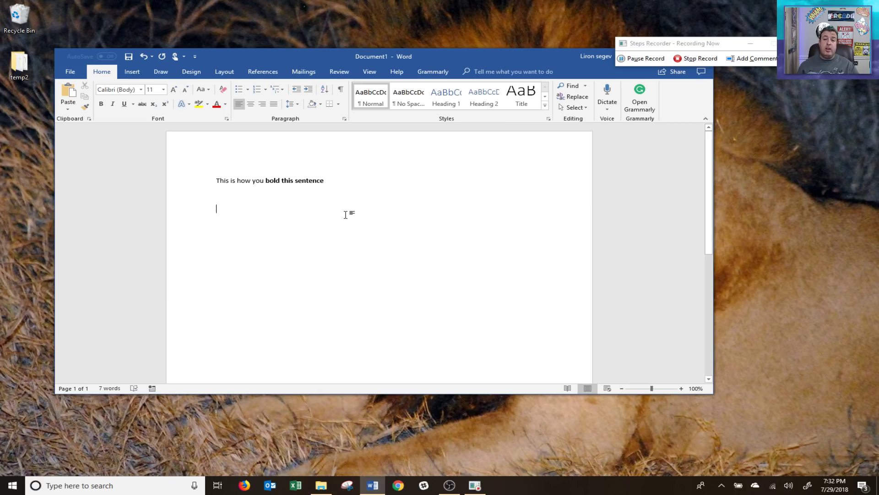
Step: Insert a 2x2 table with headers 'Name' and 'date'
{"action": "left_click", "coordinate": [132, 72]}
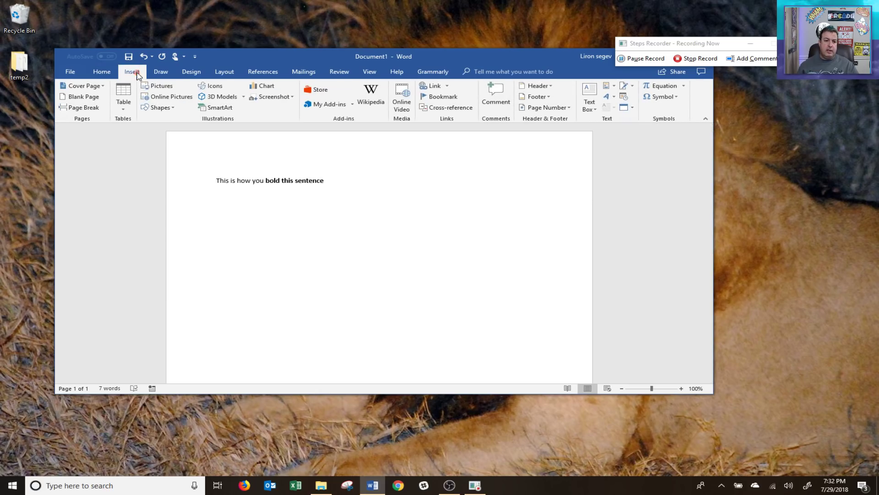
{"action": "left_click", "coordinate": [126, 94]}
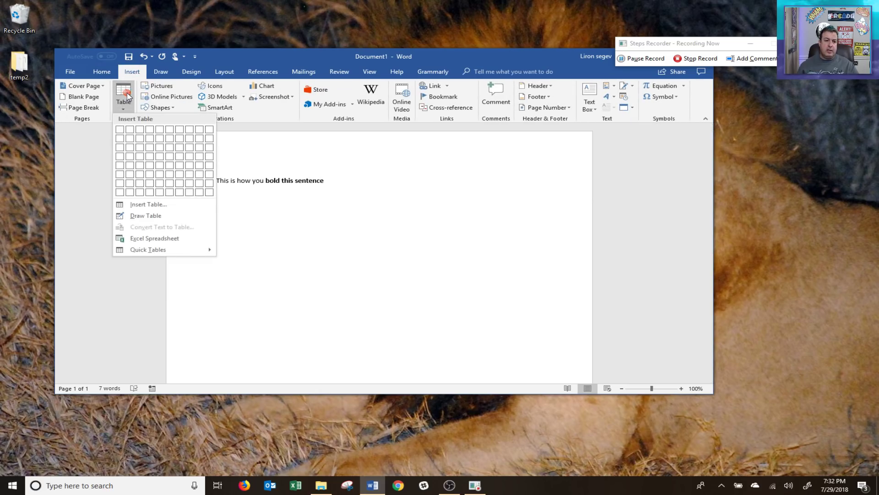
{"action": "left_click", "coordinate": [130, 138]}
{"action": "left_click", "coordinate": [237, 207]}
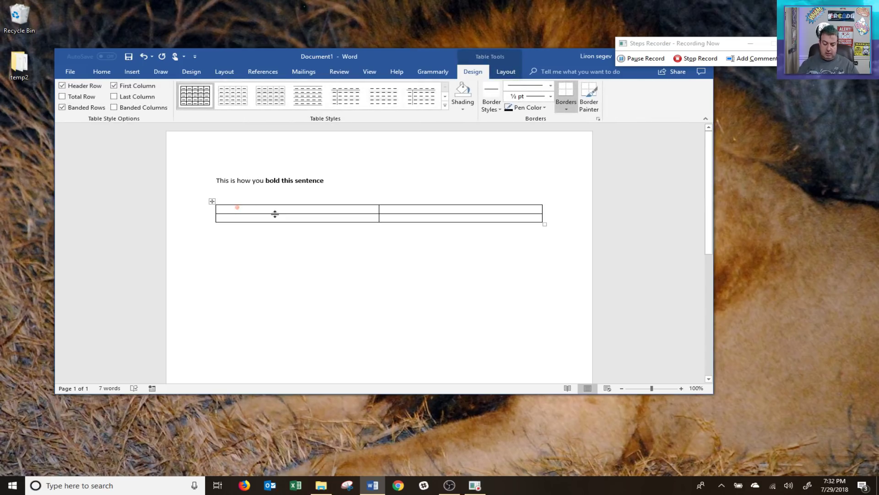
{"action": "type", "text": "Name"}
{"action": "key", "text": "Tab"}
{"action": "type", "text": "date"}
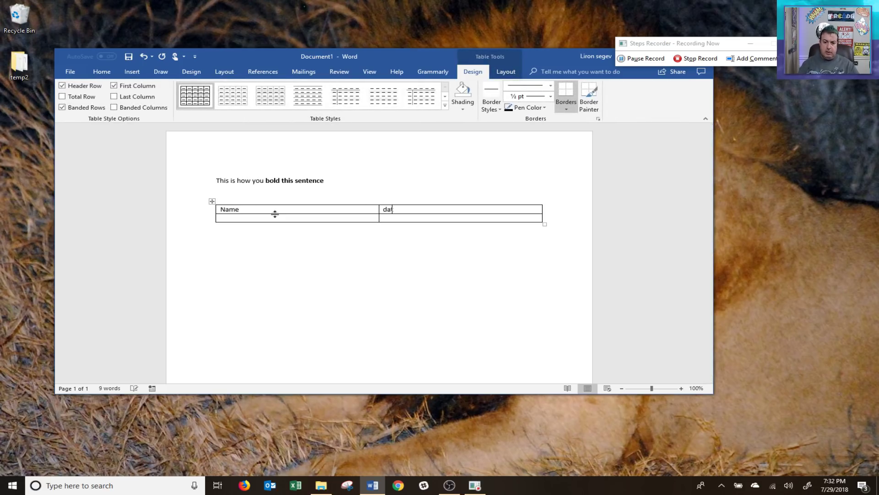
Step: Apply a blue grid table style to the table and stop the Steps Recorder recording
{"action": "left_click_drag", "start_coordinate": [285, 210], "coordinate": [422, 222]}
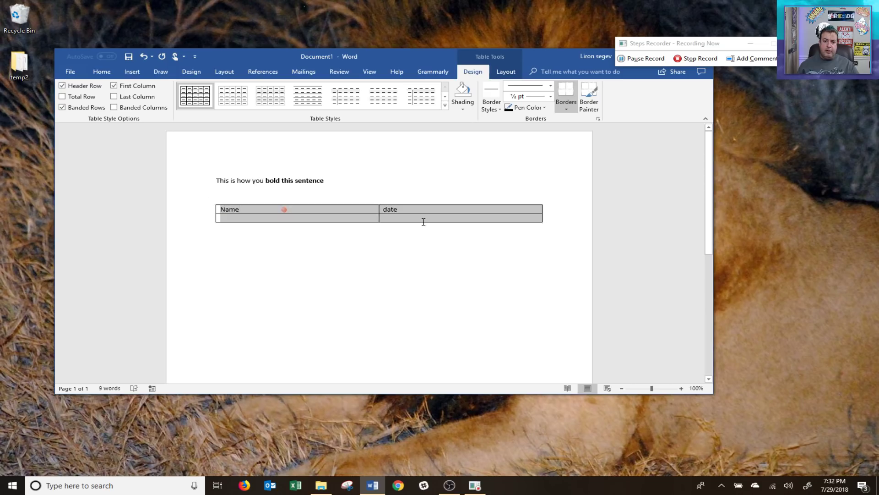
{"action": "left_click", "coordinate": [444, 106]}
{"action": "left_click", "coordinate": [236, 251]}
{"action": "left_click", "coordinate": [466, 252]}
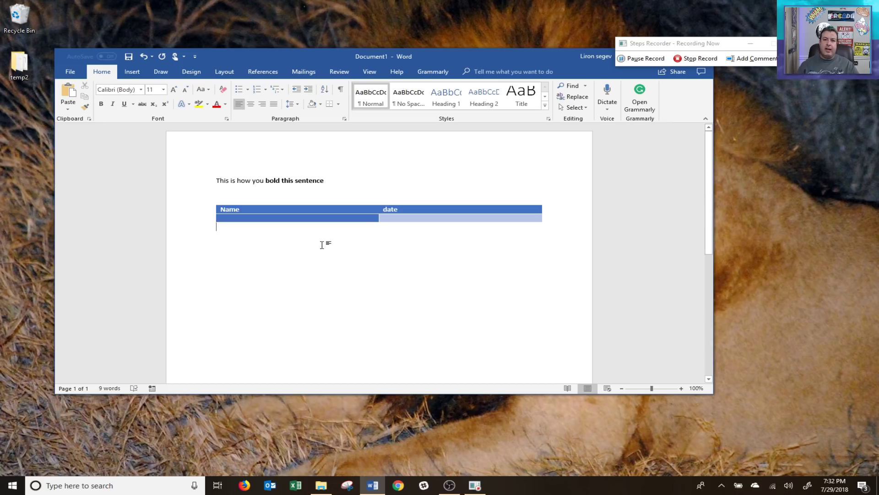
{"action": "left_click", "coordinate": [689, 60]}
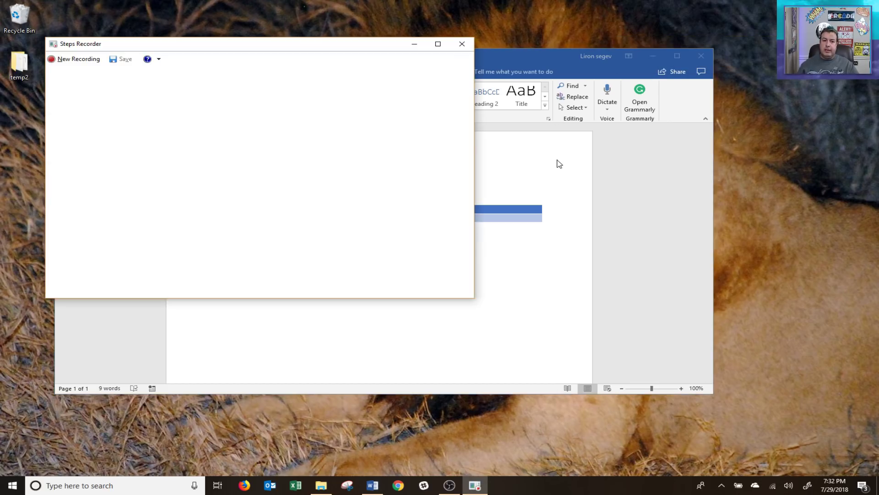
Step: Maximize the recorded-steps review and page forward through Steps 2 to 9
{"action": "left_click", "coordinate": [439, 43]}
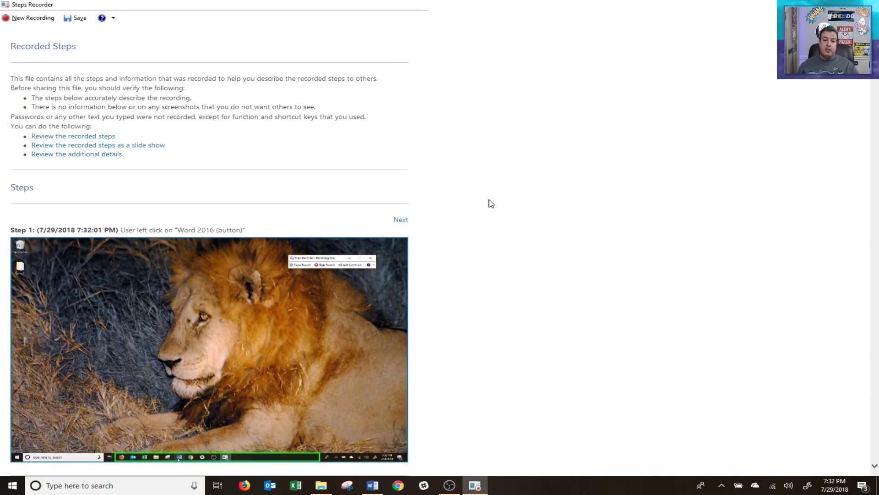
{"action": "left_click", "coordinate": [400, 219]}
{"action": "left_click", "coordinate": [401, 304]}
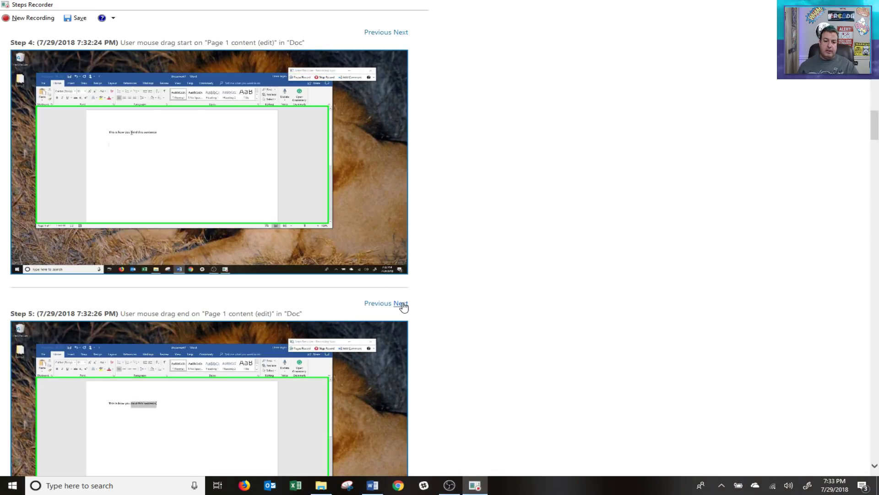
{"action": "left_click", "coordinate": [401, 304]}
{"action": "left_click", "coordinate": [402, 304]}
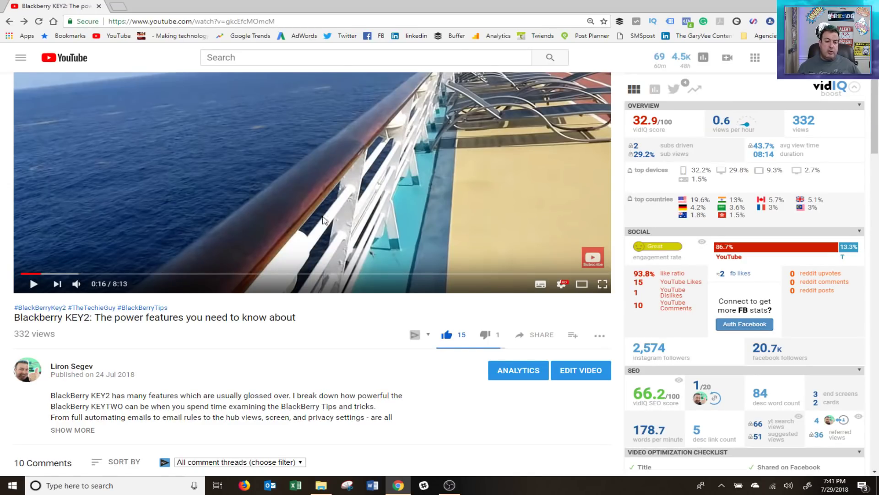
Step: Expand the pinned comment's replies and answer the security-features comment with 'hey cool - don't forget to subscribe!'
{"action": "scroll", "coordinate": [327, 193], "scroll_direction": "down", "scroll_amount": 5}
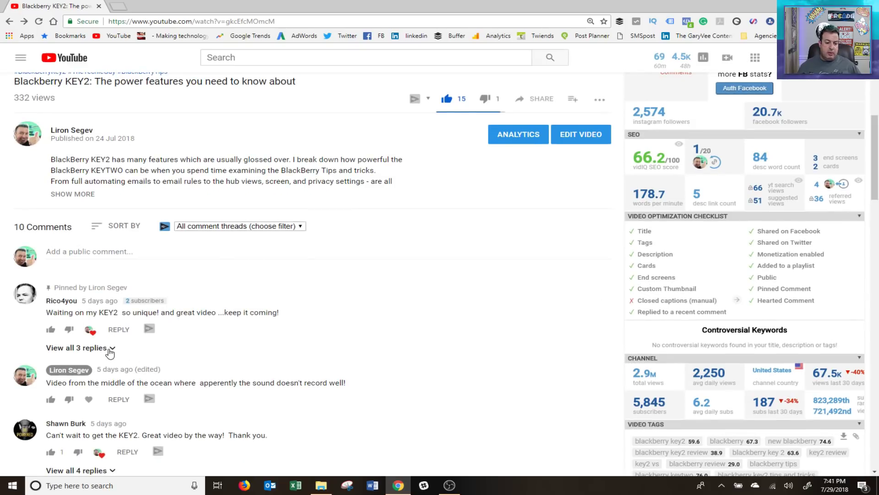
{"action": "left_click", "coordinate": [110, 349]}
{"action": "scroll", "coordinate": [116, 362], "scroll_direction": "down", "scroll_amount": 3}
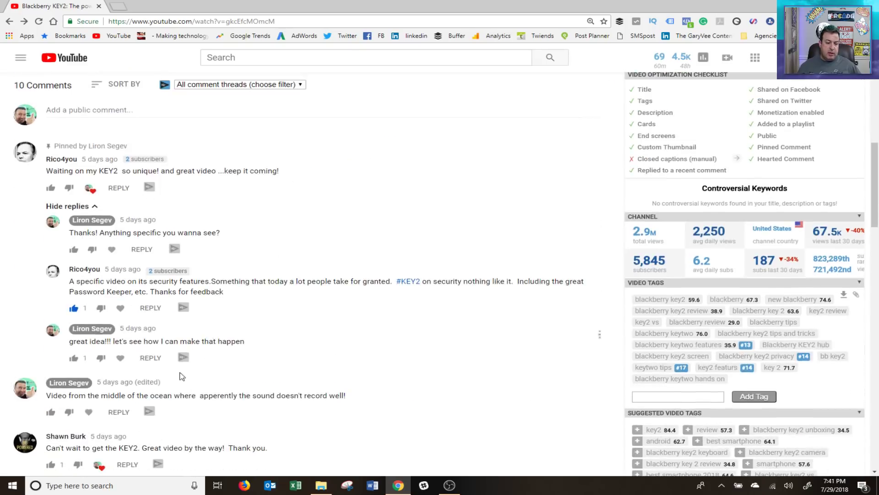
{"action": "left_click", "coordinate": [152, 307]}
{"action": "type", "text": "hey cool"}
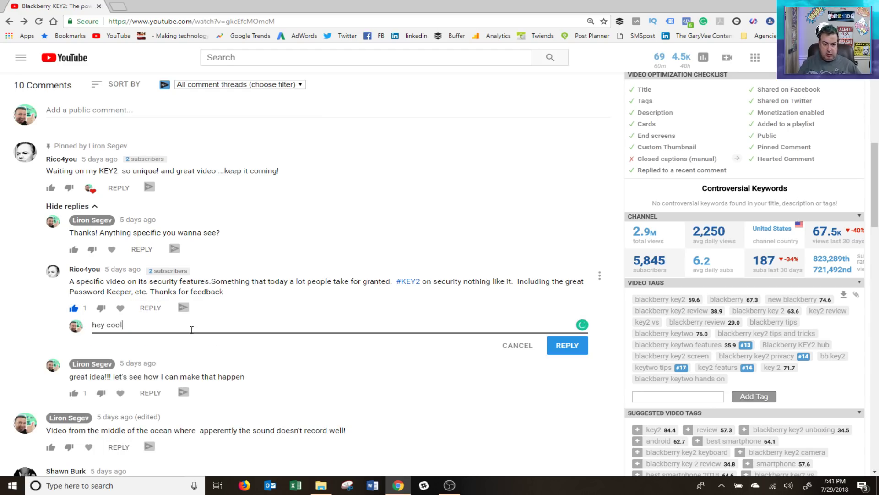
{"action": "type", "text": " - don't for"}
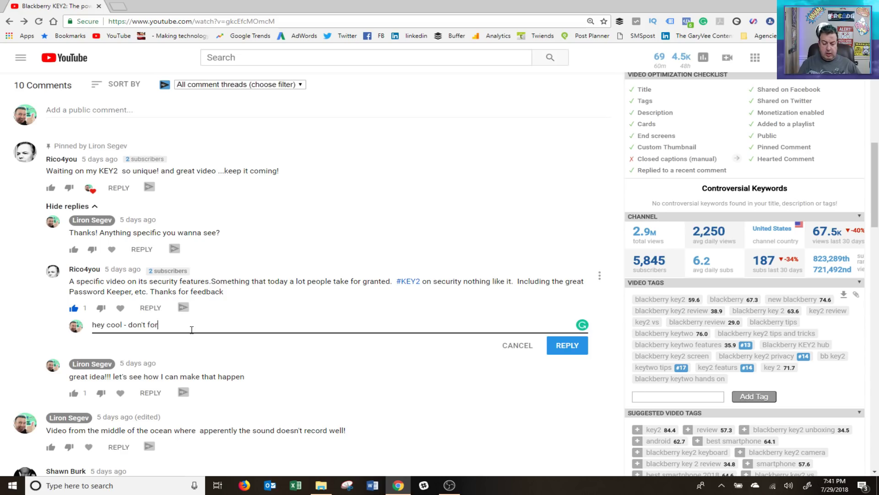
{"action": "type", "text": "get to subscribe!"}
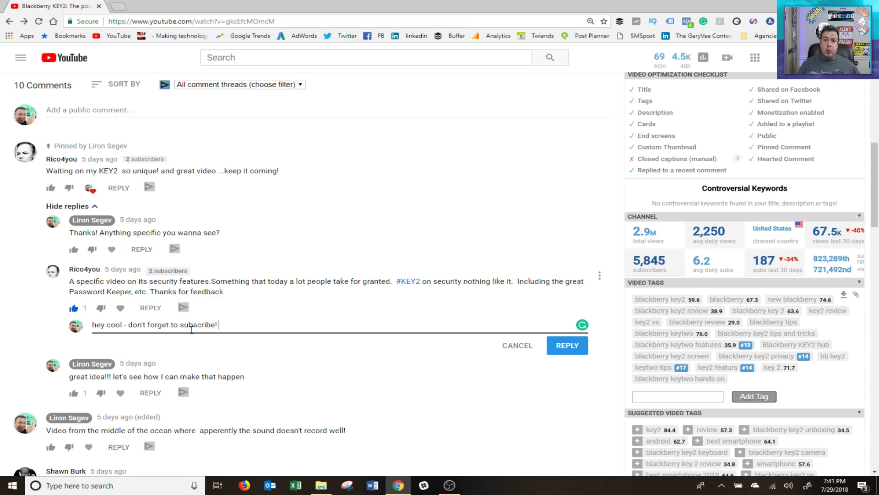
{"action": "key", "text": "super+period"}
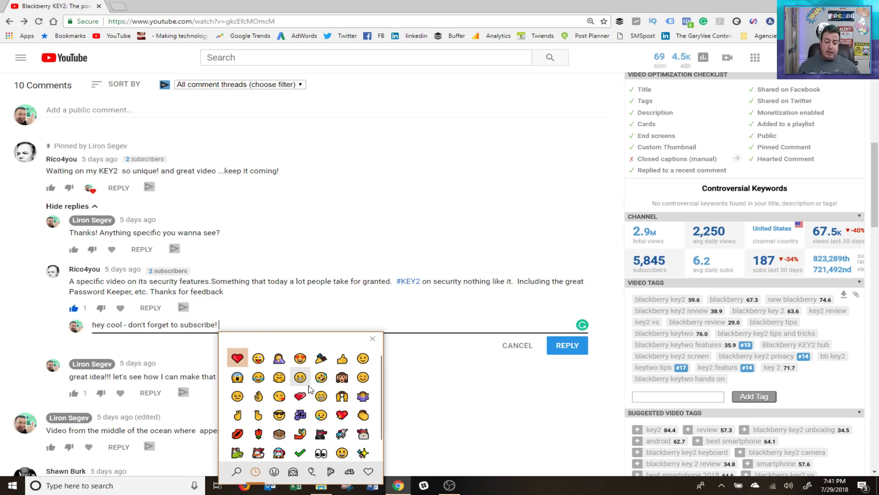
Step: Pick the heart emoji from the emoji panel to end the reply with a heart
{"action": "scroll", "coordinate": [320, 399], "scroll_direction": "down", "scroll_amount": 1}
{"action": "scroll", "coordinate": [319, 397], "scroll_direction": "up", "scroll_amount": 1}
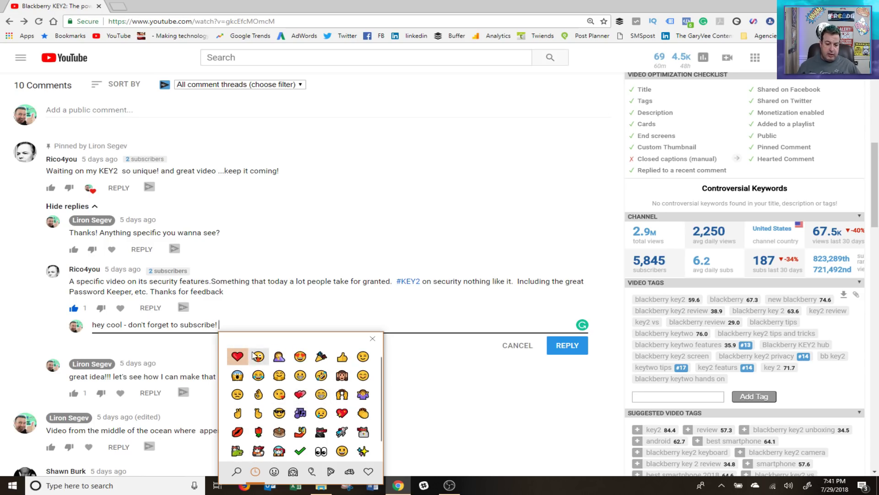
{"action": "left_click", "coordinate": [237, 356]}
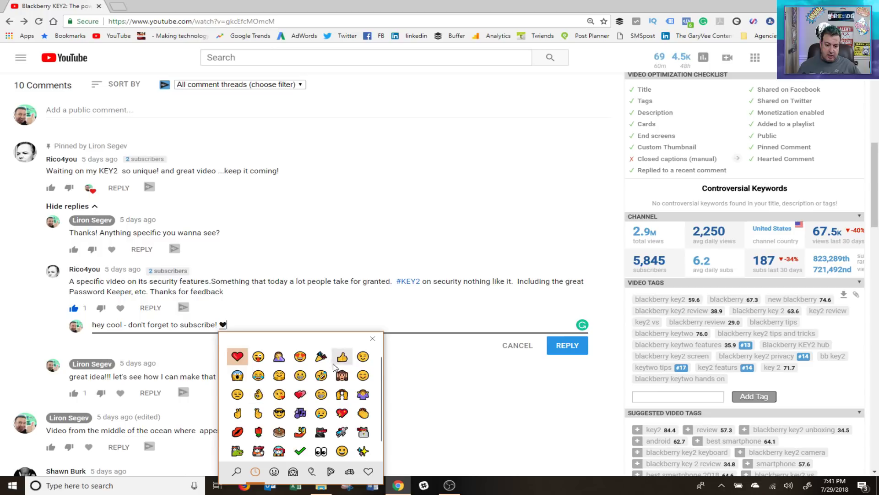